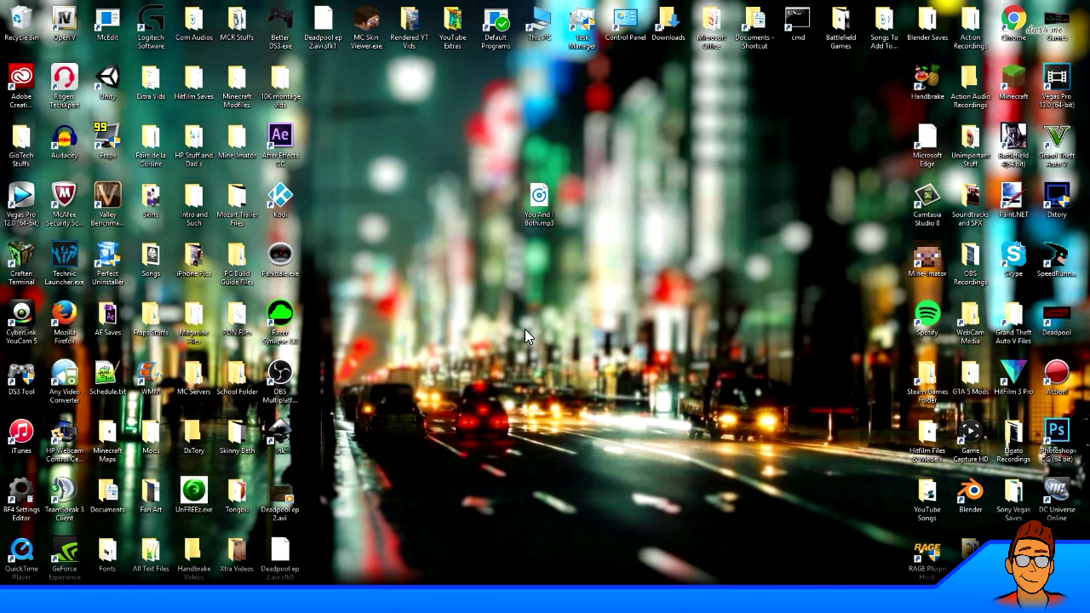
Move the You And I Both.mp3 file one grid position lower on the desktop.
click(548, 182)
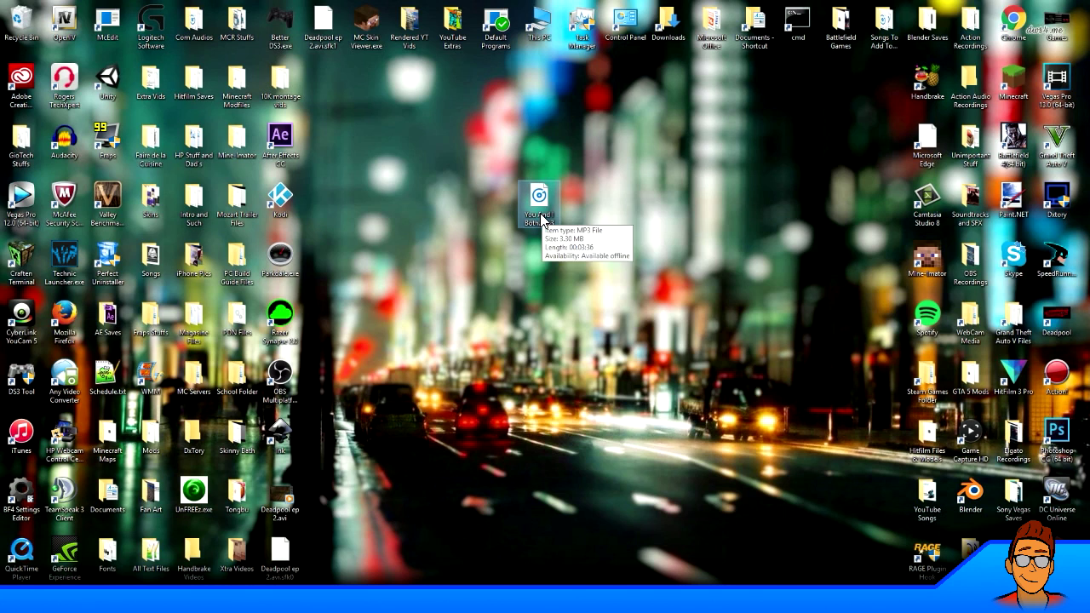
drag(523, 206, 560, 224)
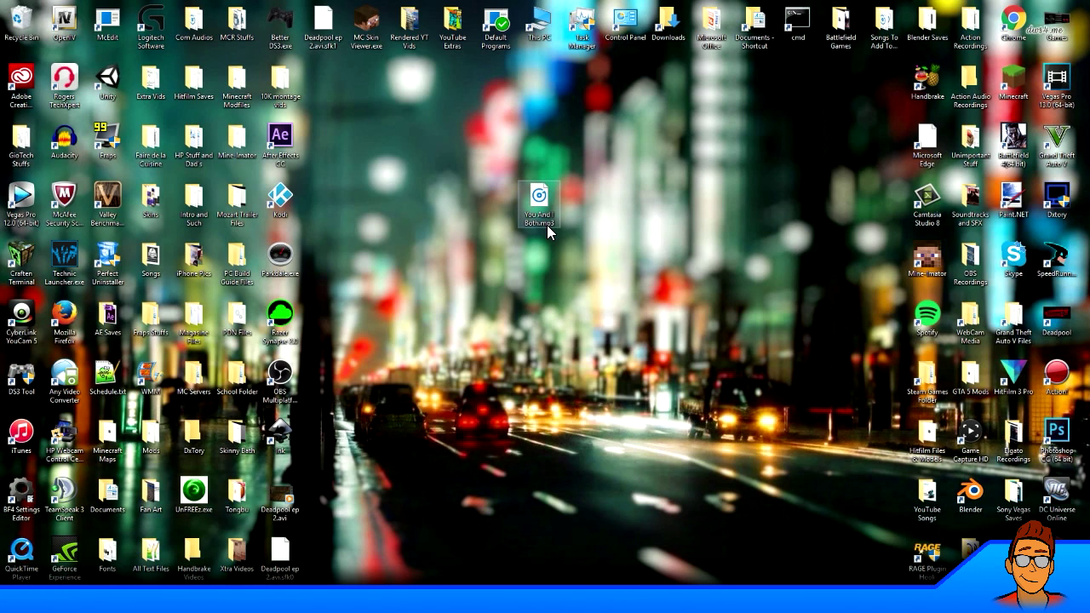
drag(565, 158, 465, 257)
drag(542, 209, 562, 247)
click(599, 274)
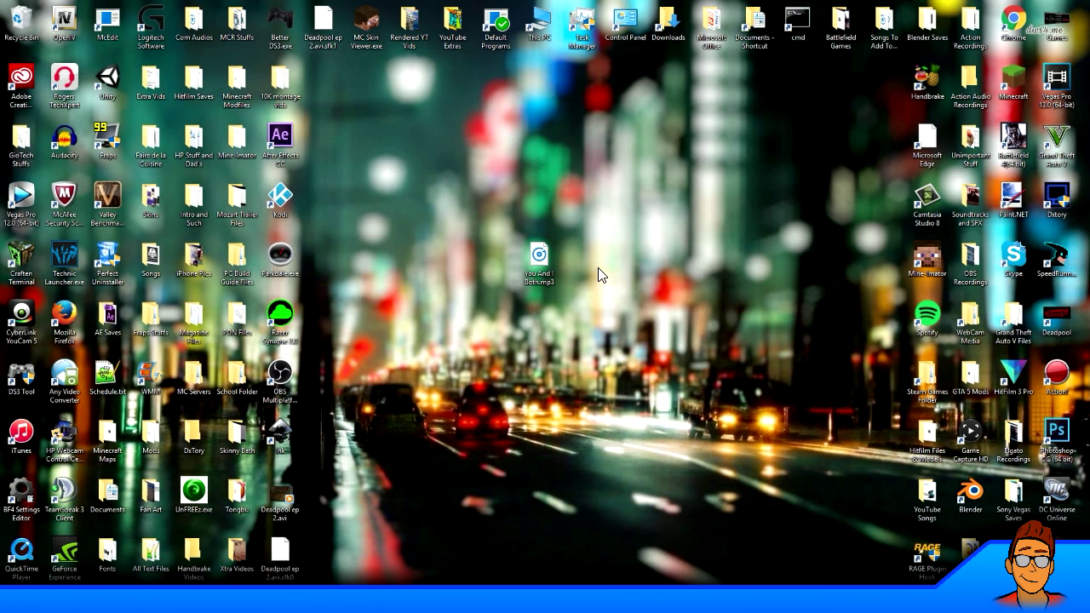
Enlarge the Spotify window slightly and minimize it to get back to the desktop.
right_click(599, 274)
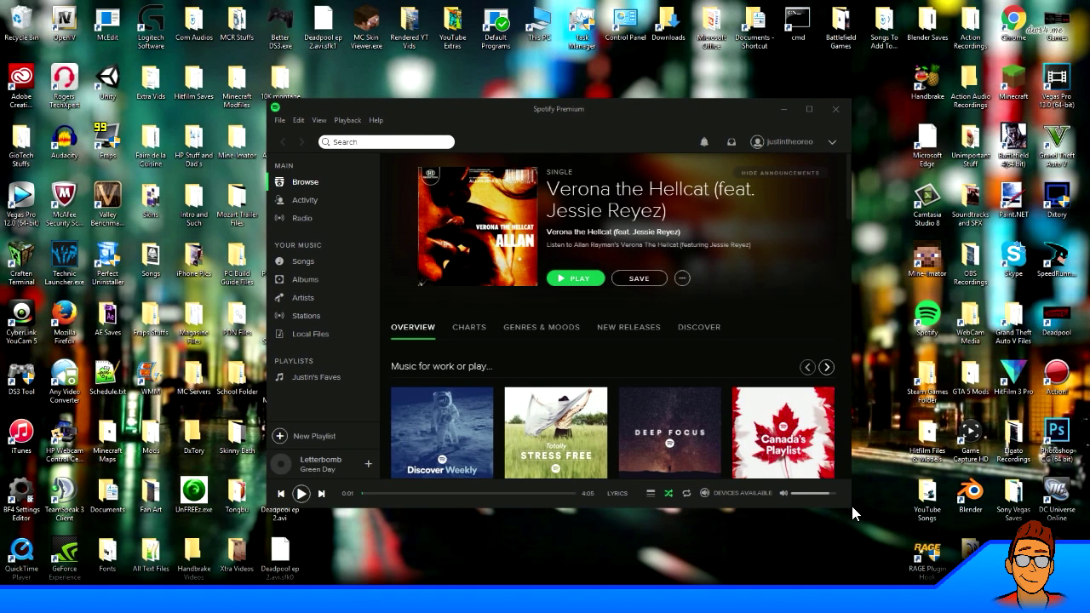
drag(850, 505, 914, 521)
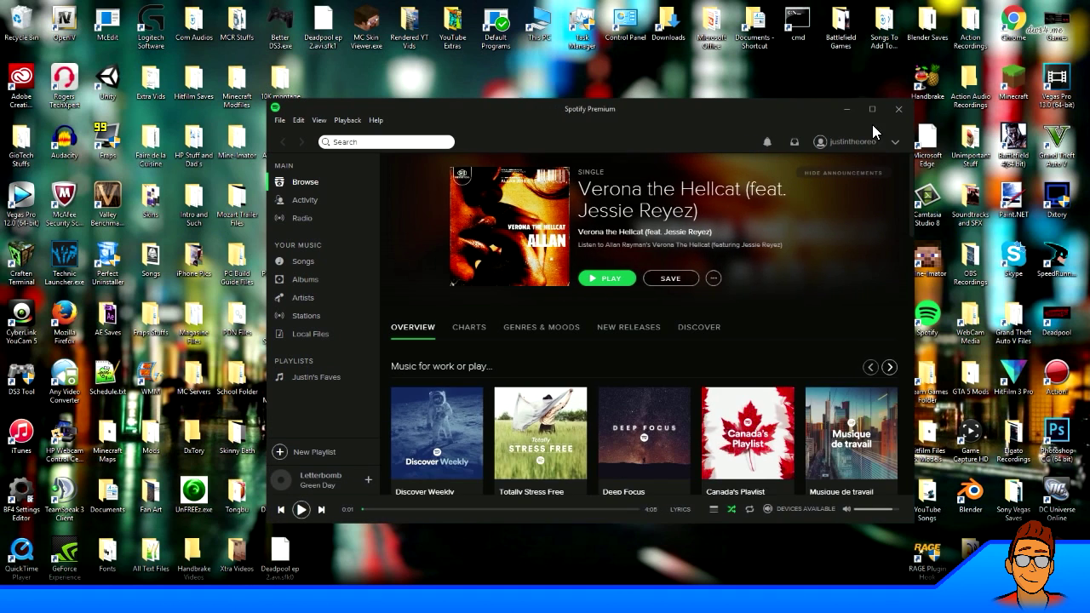
click(849, 111)
Create a new desktop folder named "Other Spotify Songs" near the You And I Both.mp3 file.
right_click(598, 256)
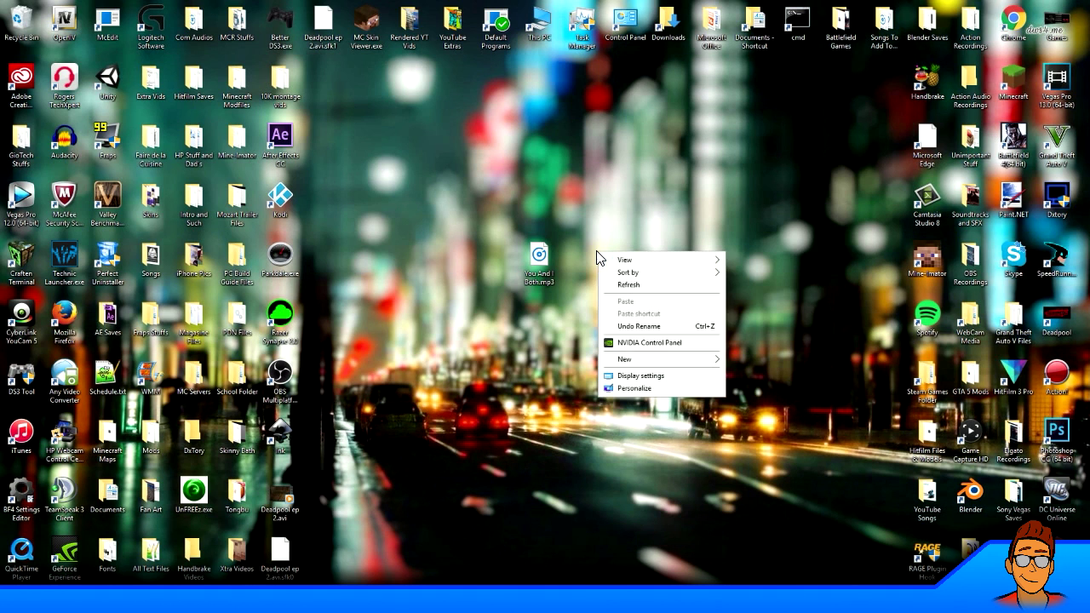
mouse_move(634, 363)
click(743, 364)
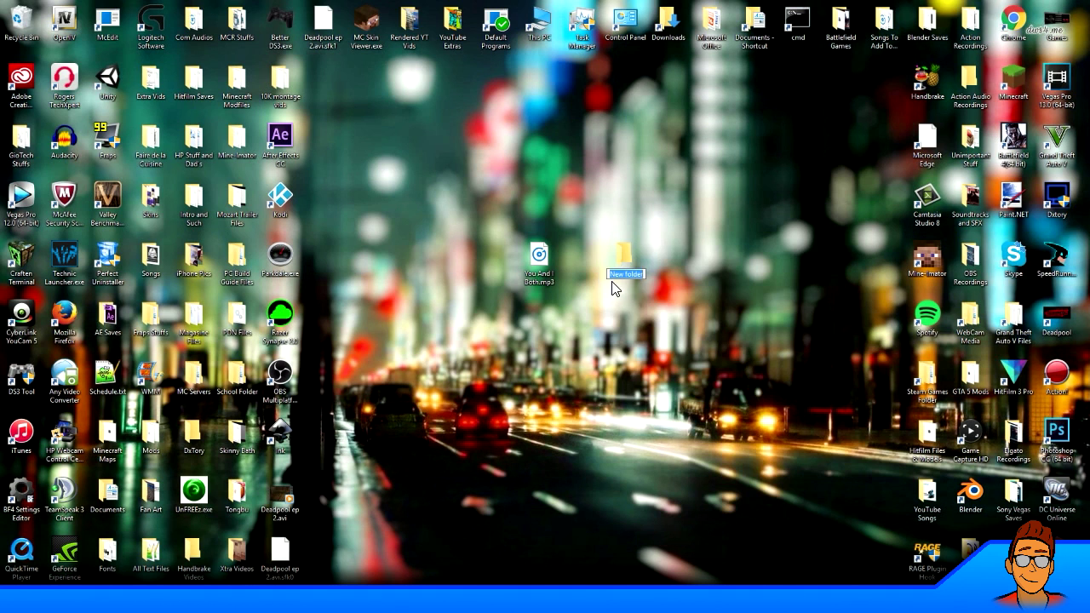
text(Spotify Songs)
click(606, 278)
text(Other)
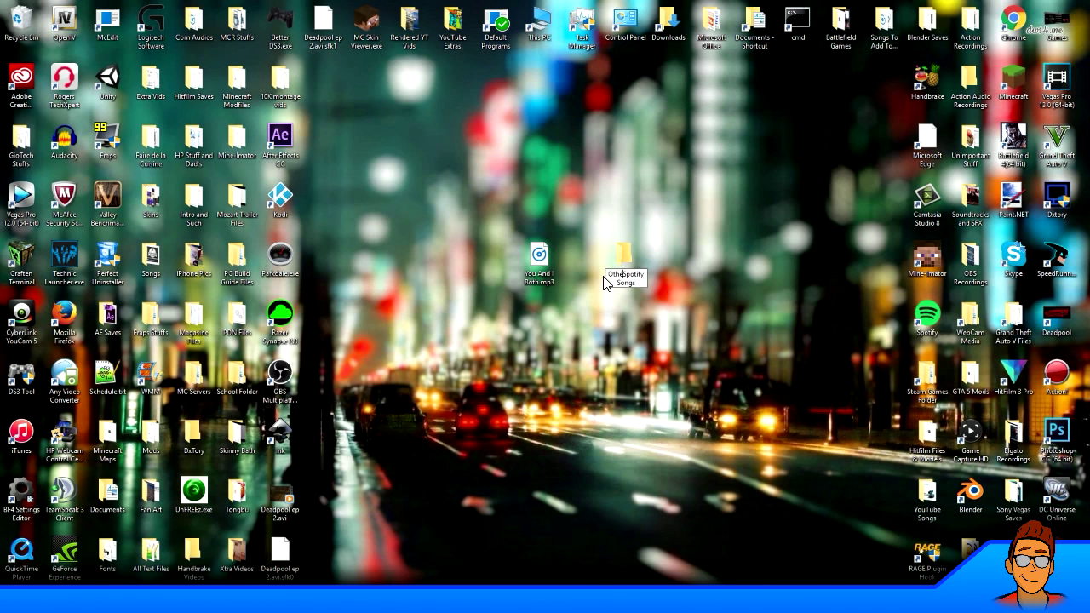
key(Return)
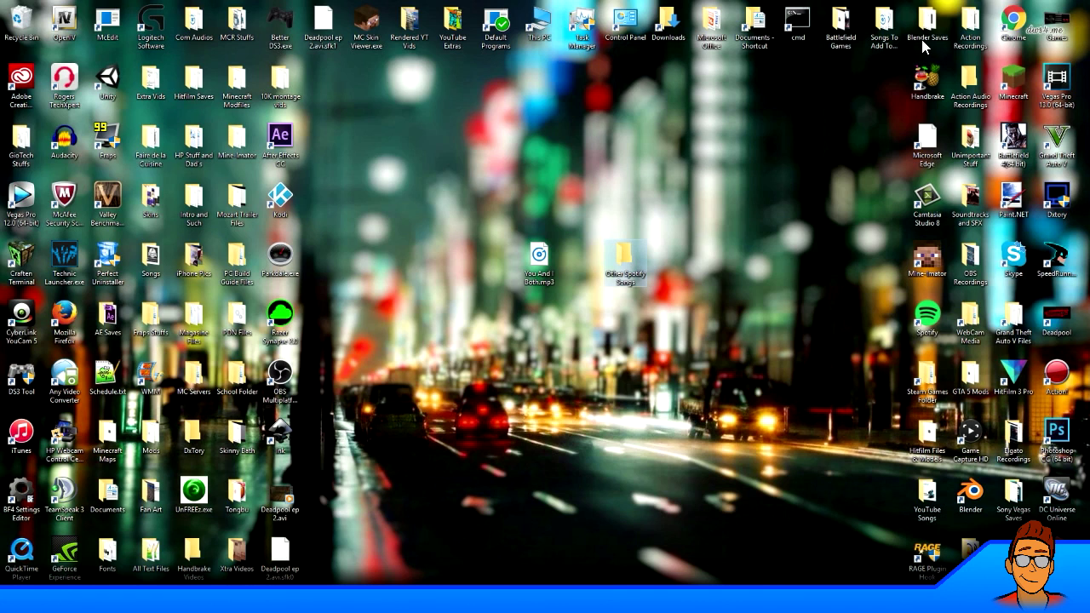
Look at the songs in the desktop folder Songs To Add To Spotify, and close the folder.
double_click(883, 34)
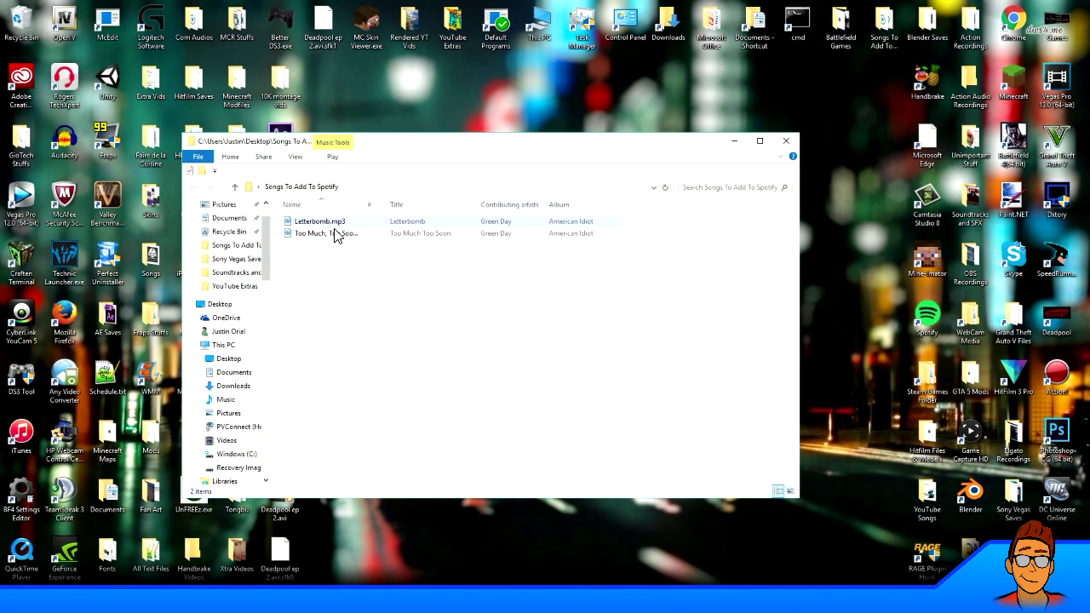
click(334, 235)
click(786, 142)
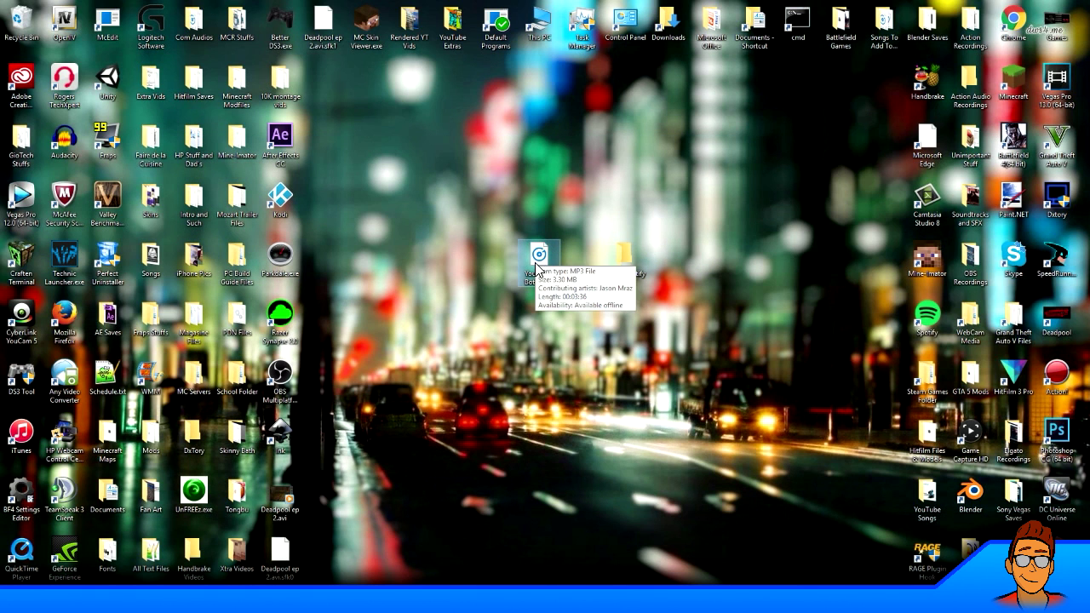
Move You And I Both.mp3 into the Other Spotify Songs folder, check the folder's contents and close it.
drag(540, 259, 615, 260)
double_click(618, 257)
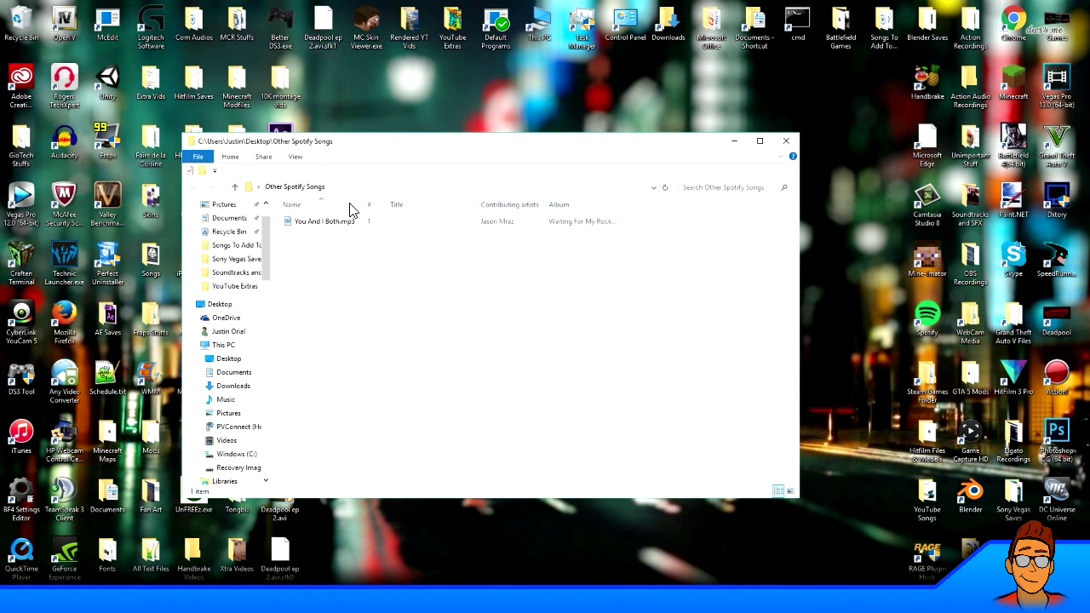
click(338, 221)
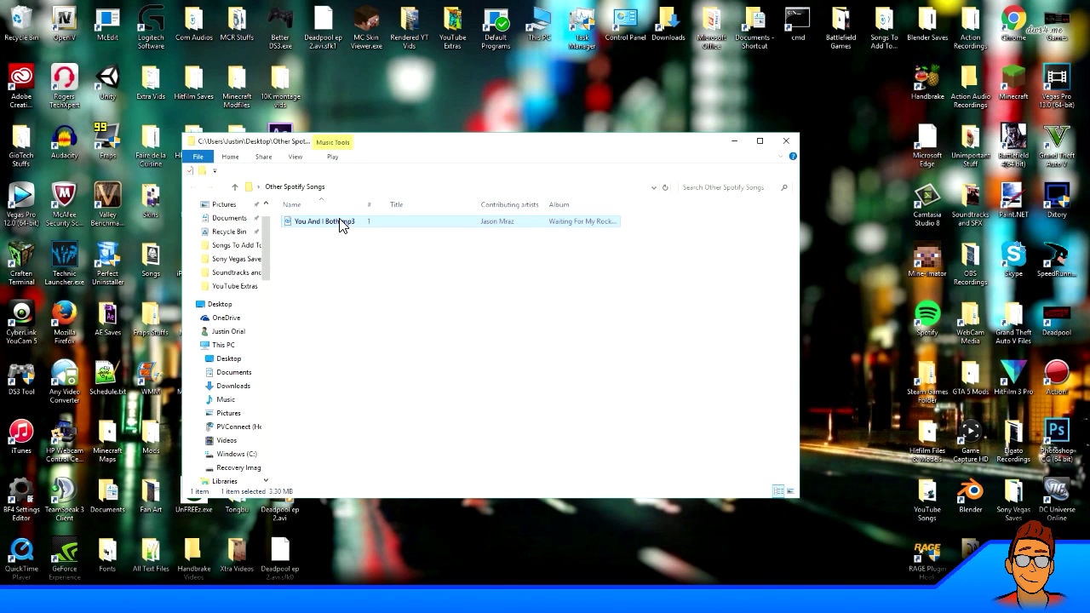
click(785, 140)
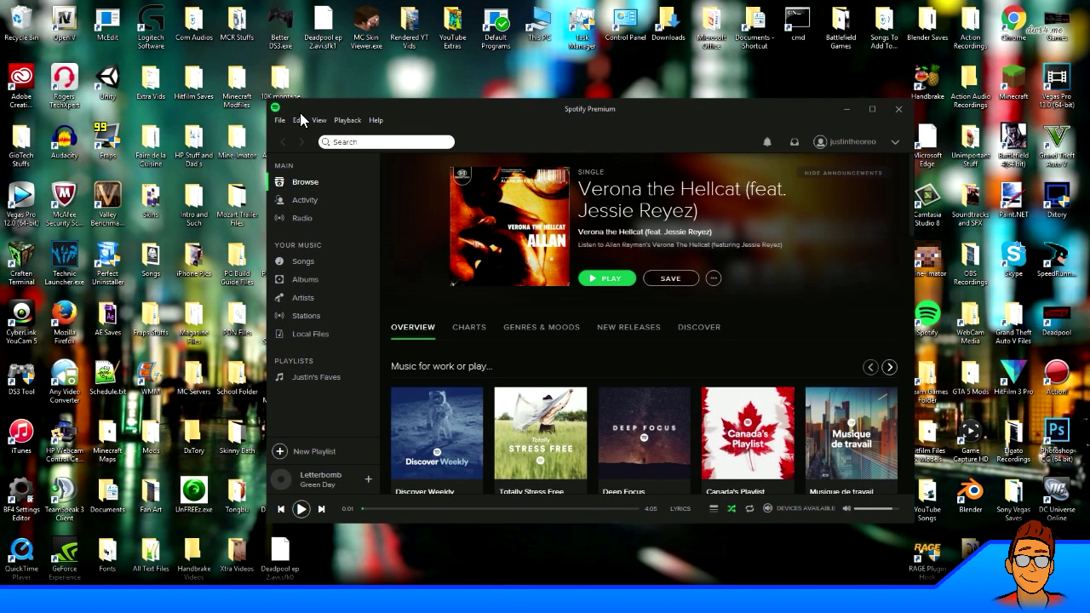
Switch to Spotify, shift its window slightly and open the preferences at the Local Files section.
drag(321, 106, 353, 98)
click(312, 111)
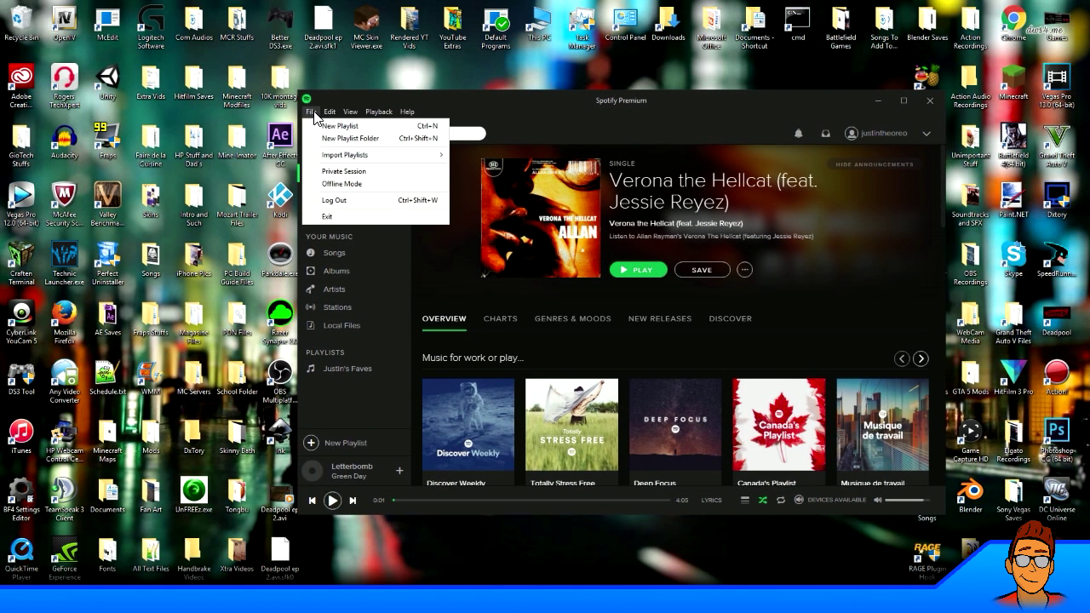
mouse_move(330, 112)
click(379, 253)
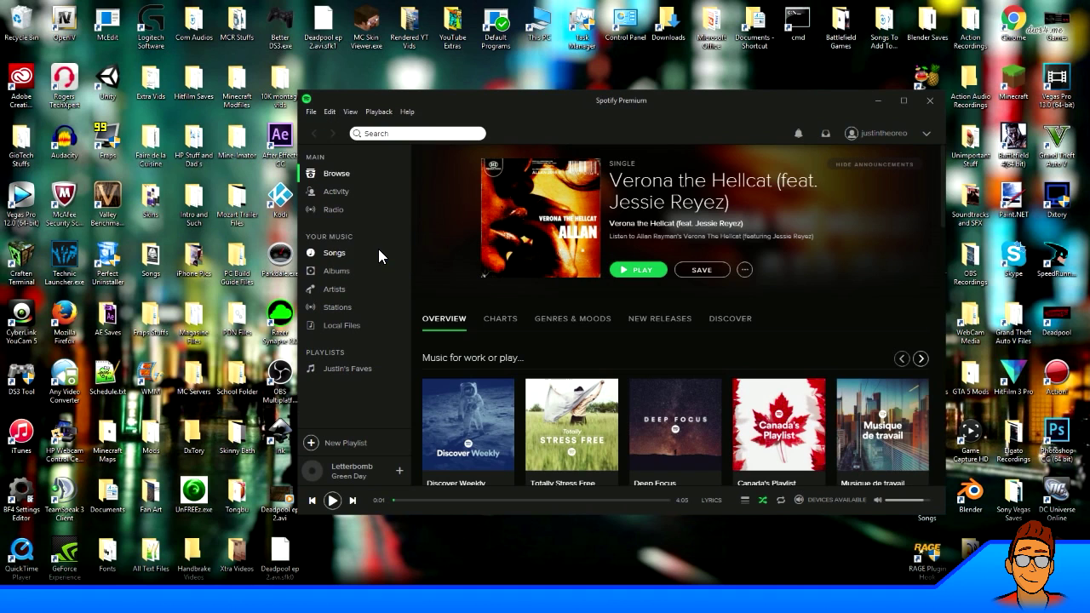
scroll(644, 267, down, 6)
scroll(645, 269, down, 5)
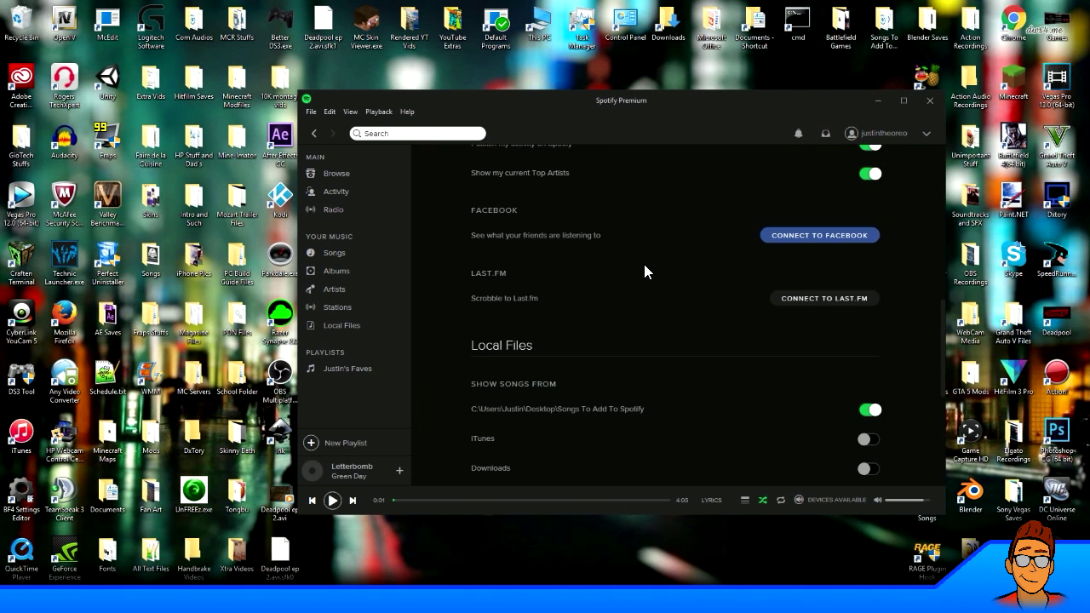
Add the desktop folder Other Spotify Songs as a new source for local files.
click(535, 399)
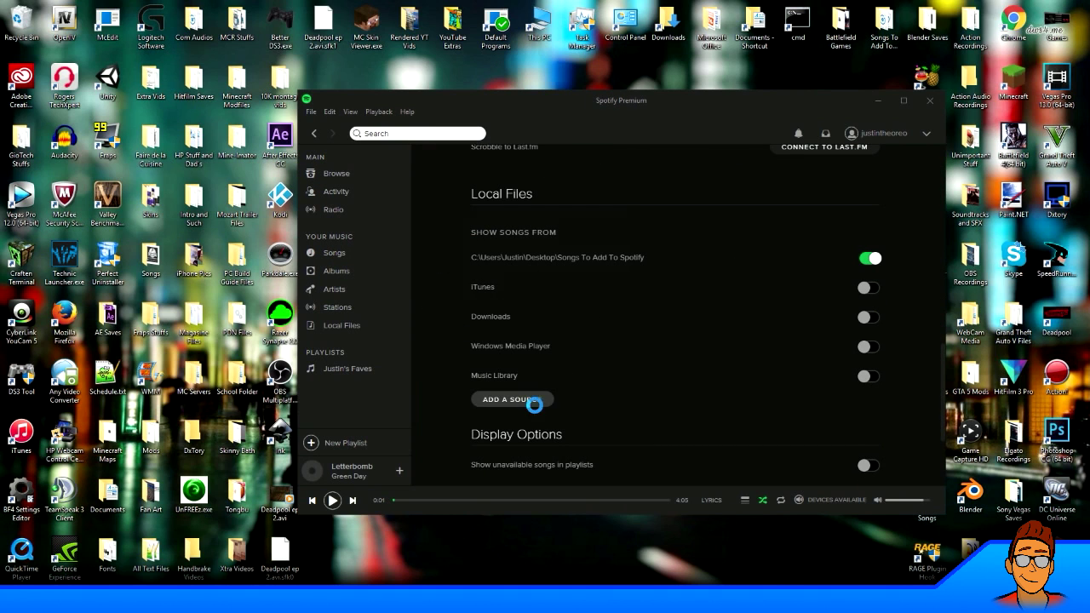
scroll(543, 339, down, 10)
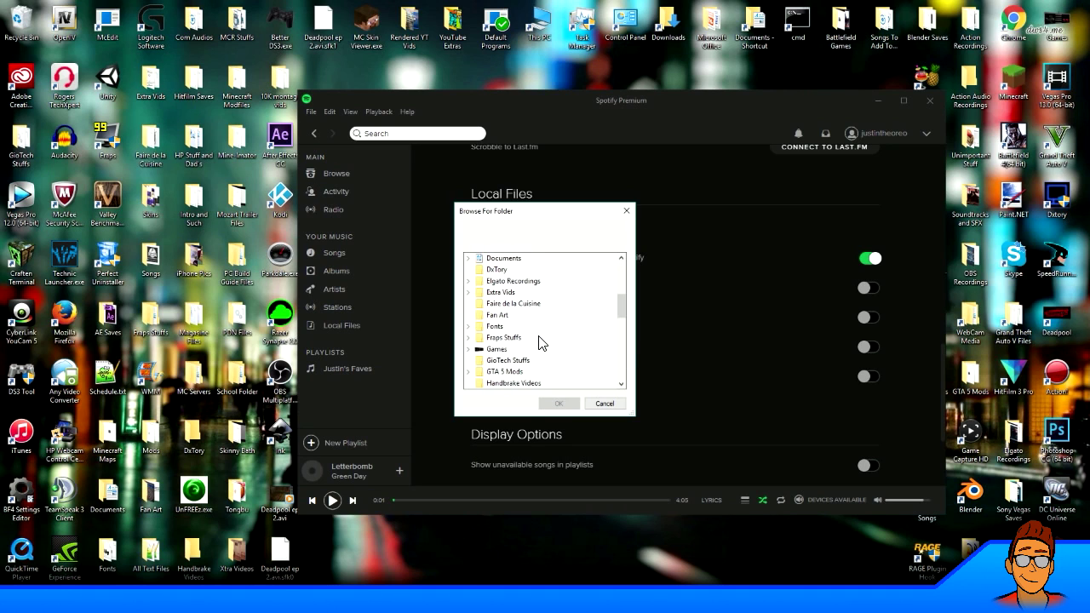
scroll(524, 354, down, 3)
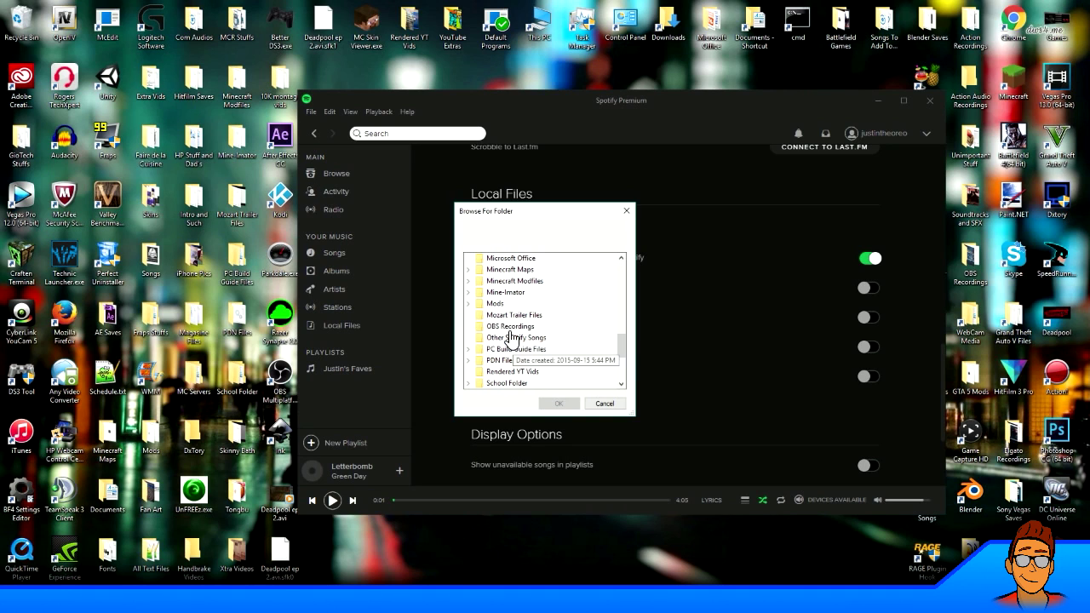
click(516, 337)
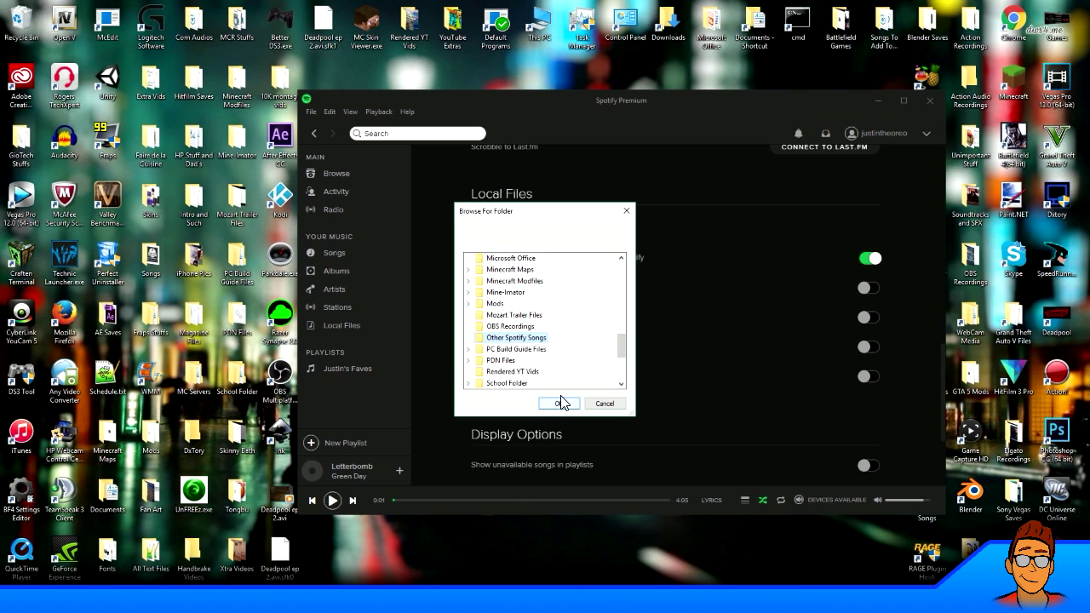
click(559, 404)
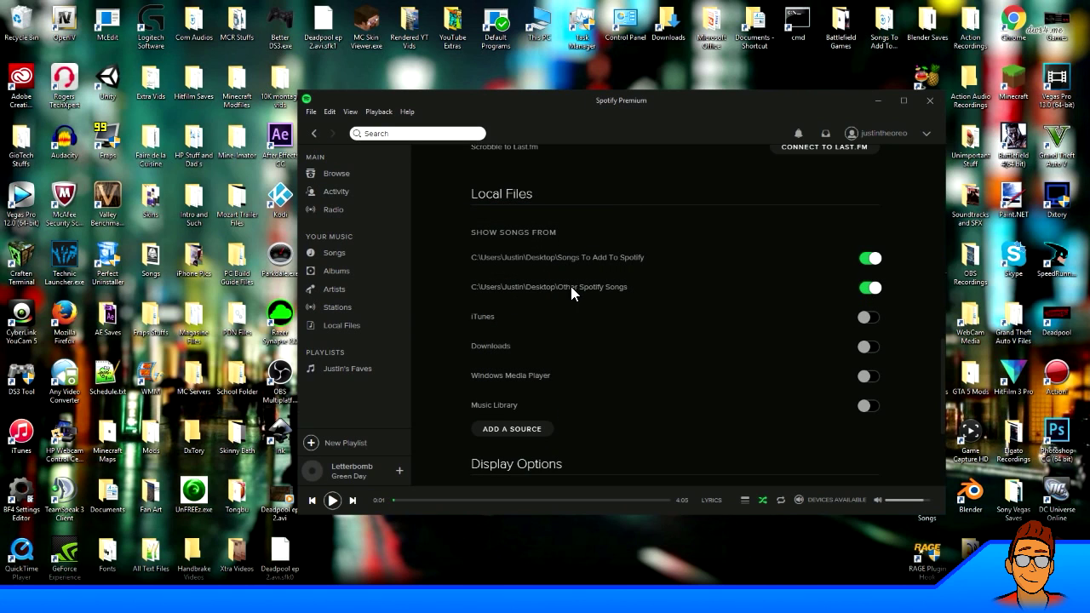
Open the Local Files library, play You And I Both briefly and pause it.
click(349, 325)
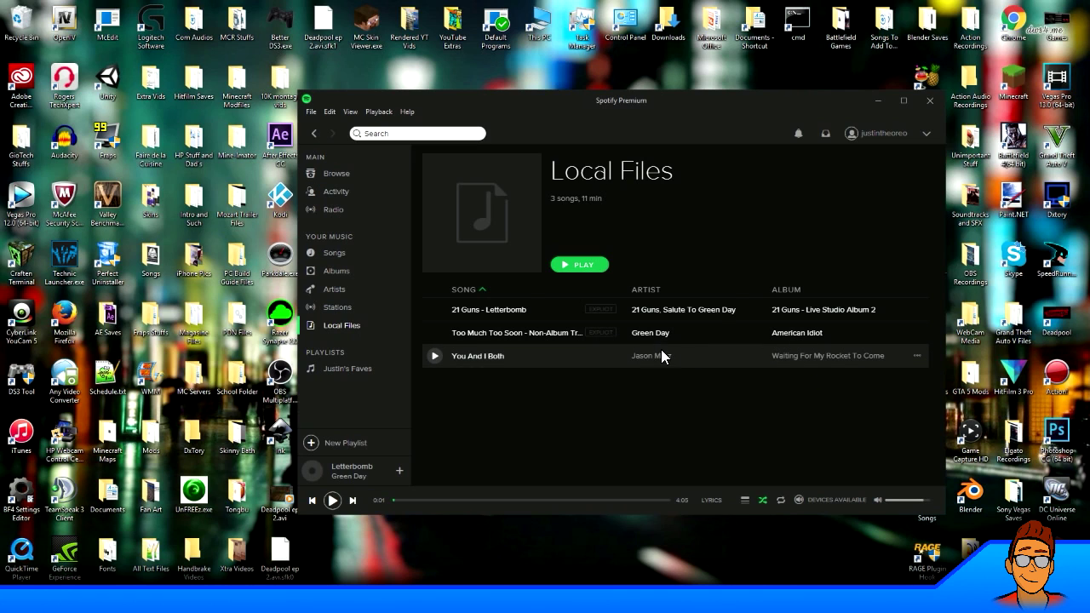
click(435, 356)
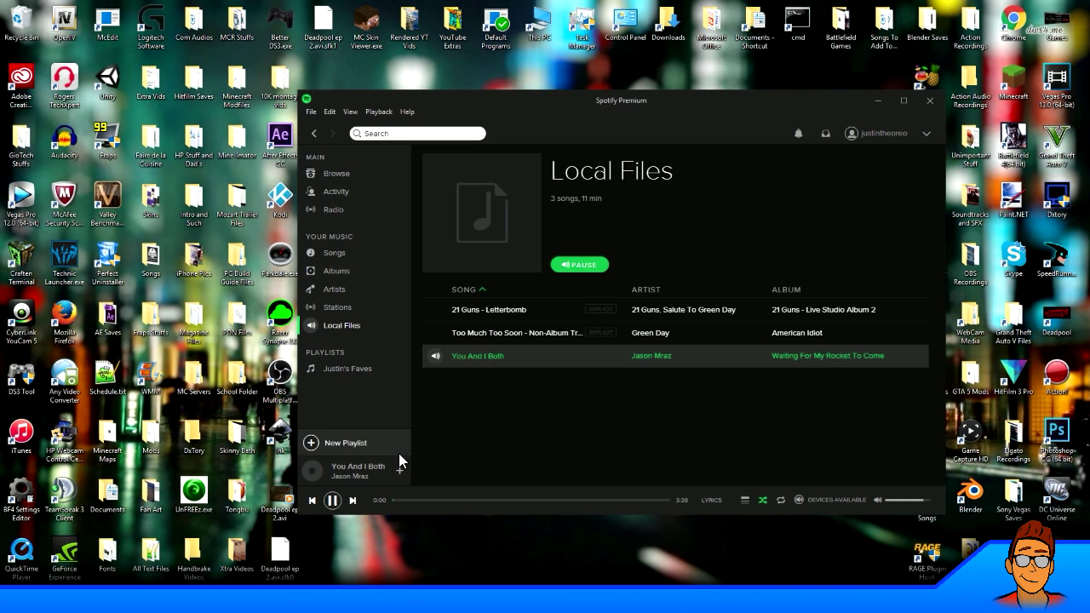
click(332, 501)
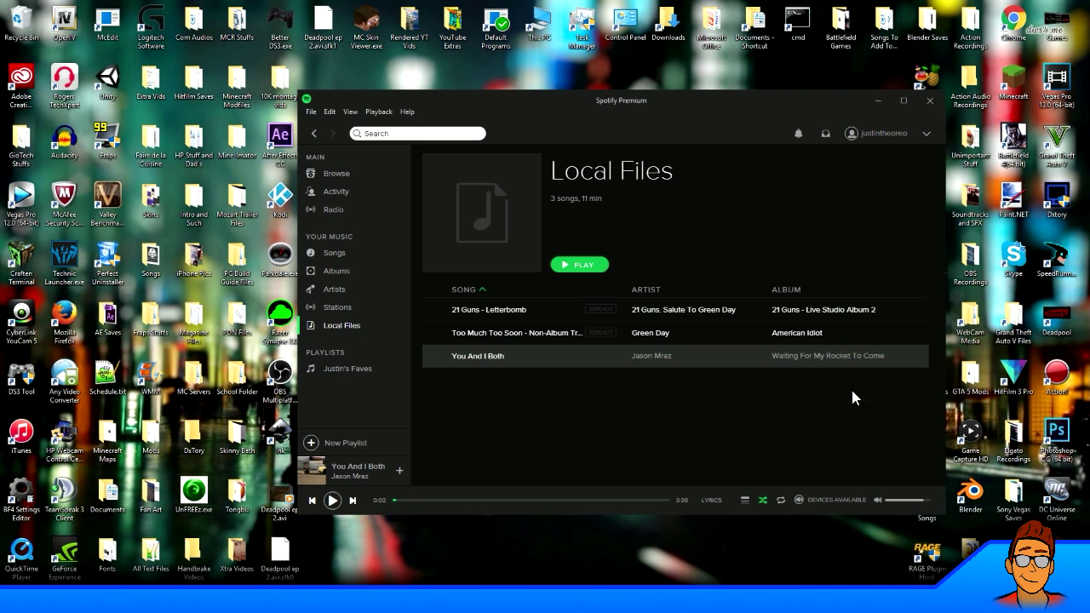
Add the local song You And I Both to the existing Faves playlist.
click(915, 357)
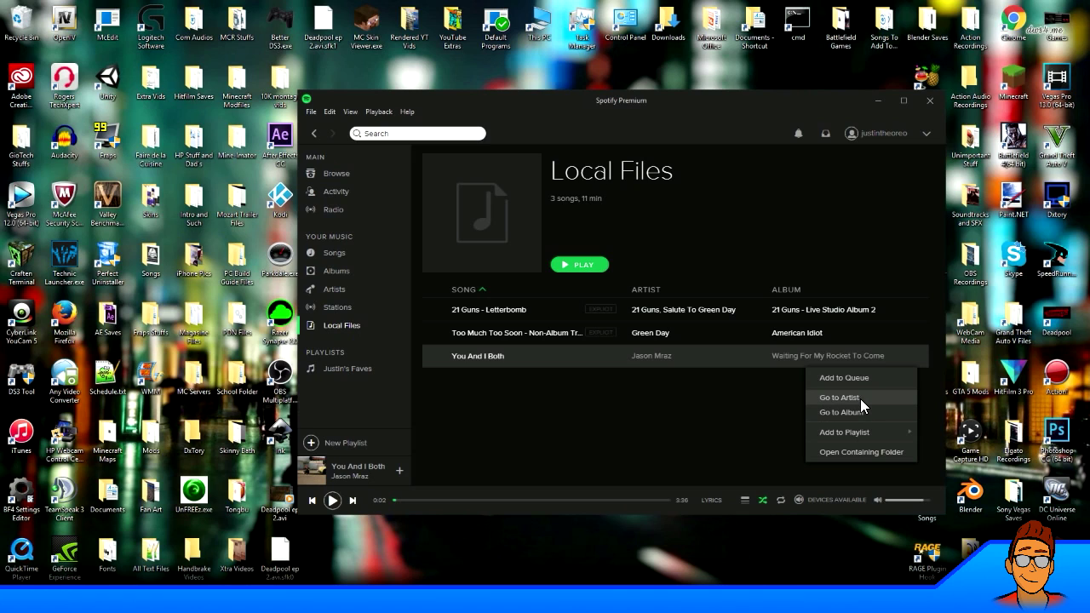
mouse_move(864, 431)
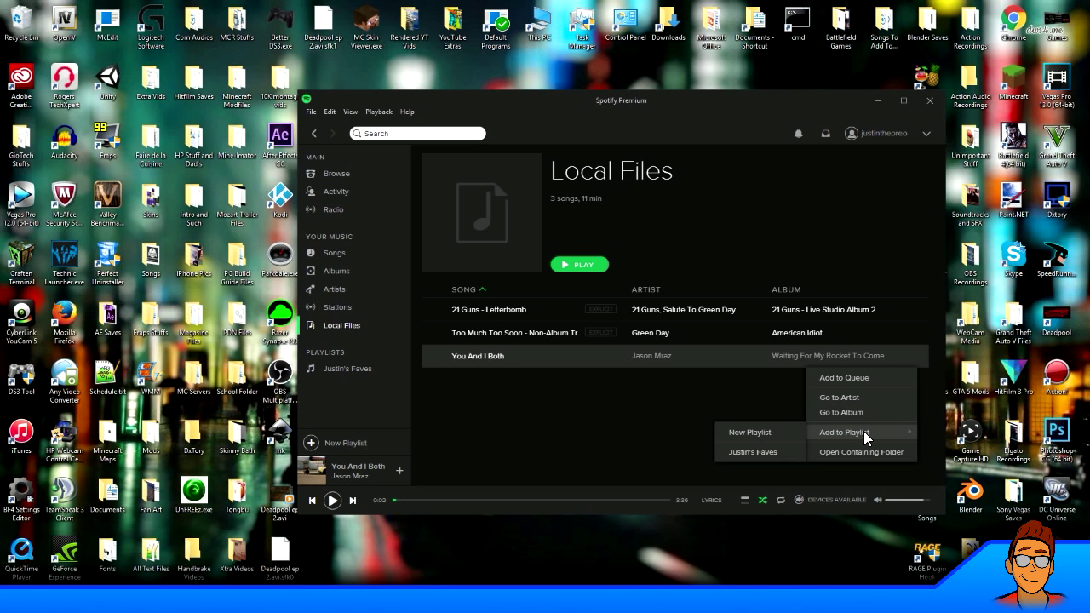
click(752, 451)
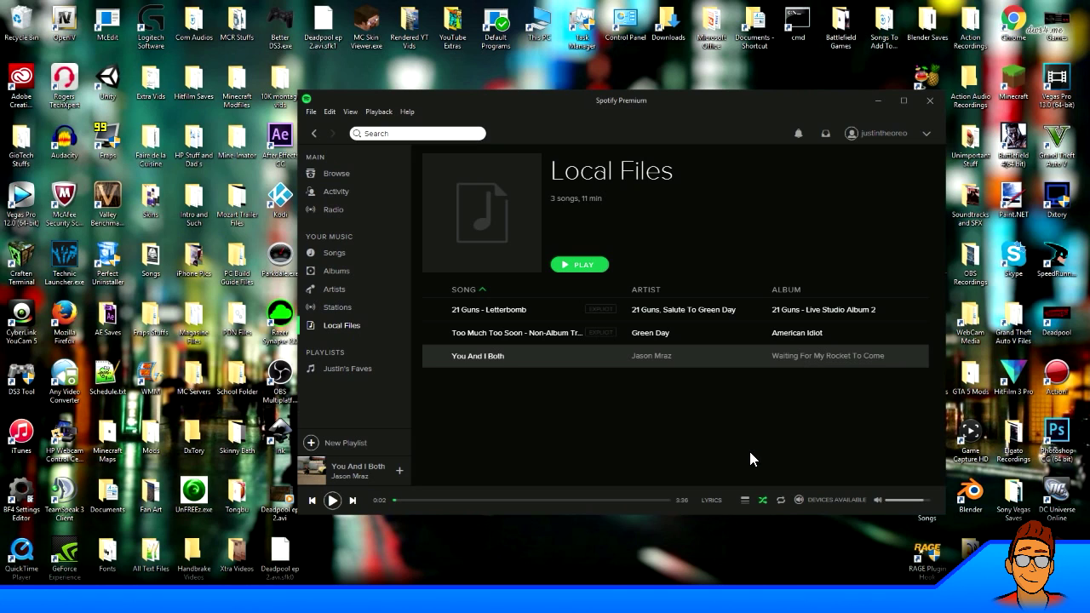
View the artist page for You And I Both and return to the Local Files library.
click(917, 358)
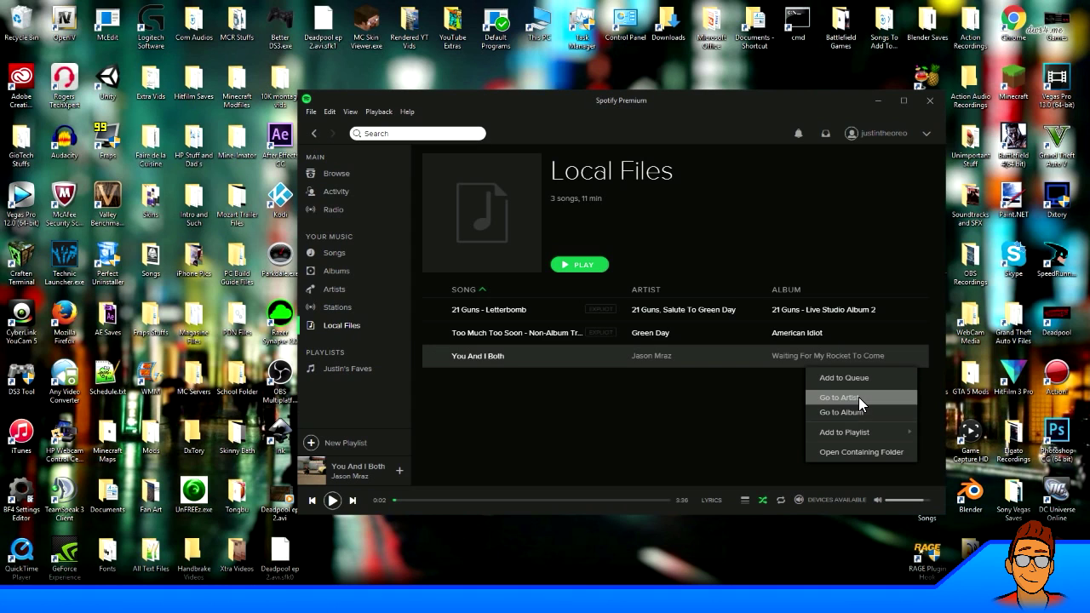
click(858, 395)
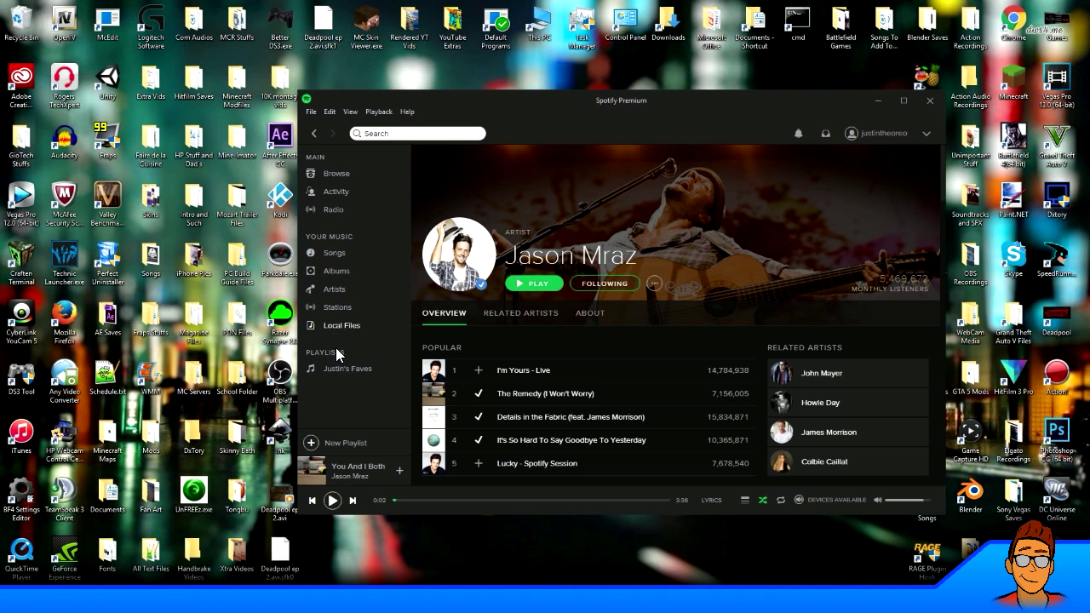
click(344, 325)
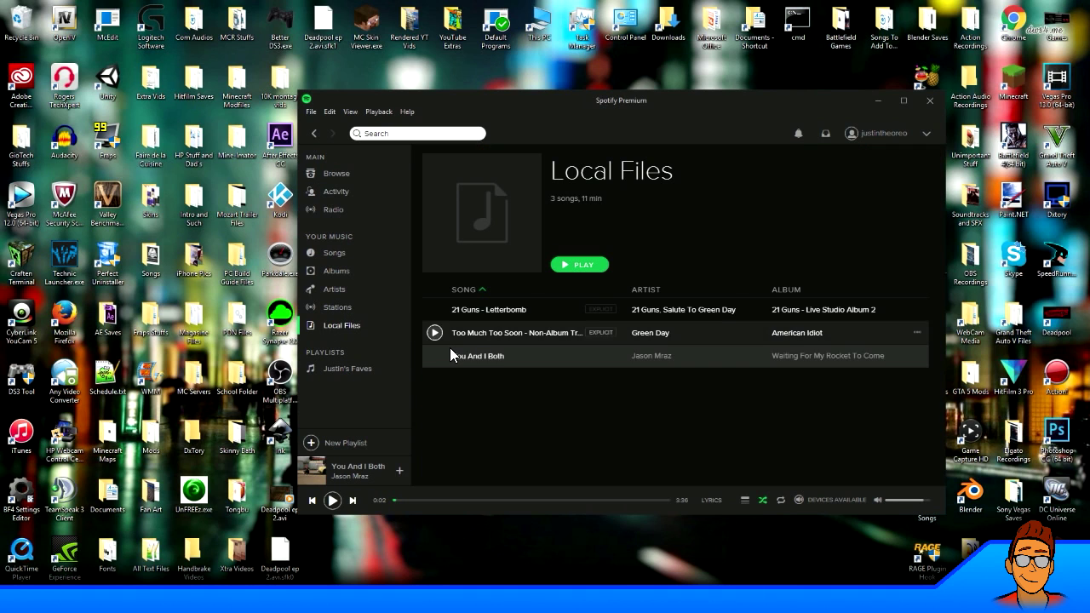
Open the Faves playlist and check the end of its song list for You And I Both.
click(345, 370)
scroll(571, 363, down, 5)
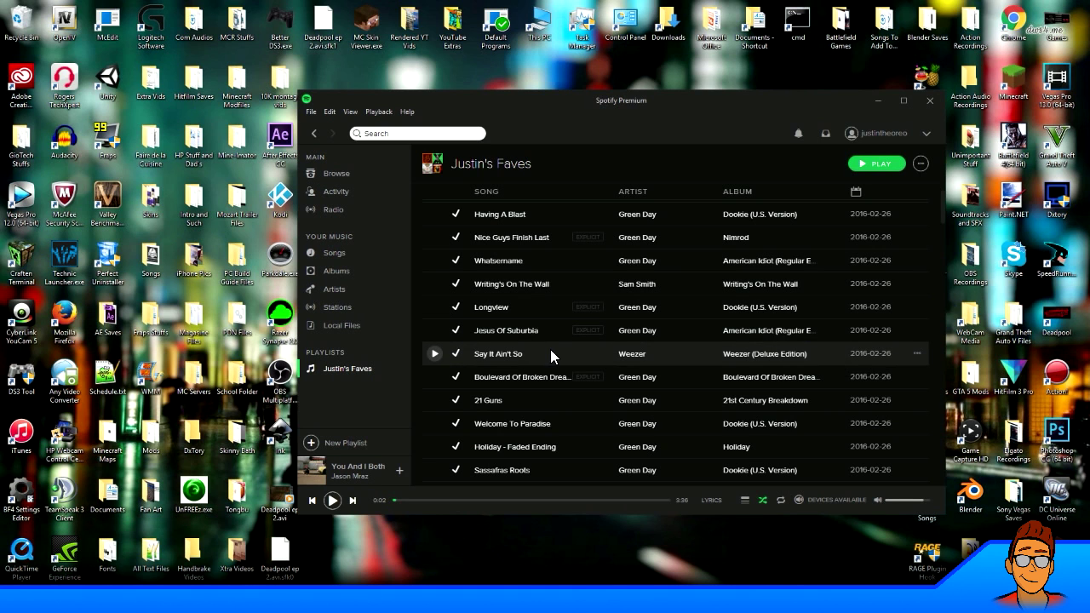
scroll(539, 366, down, 15)
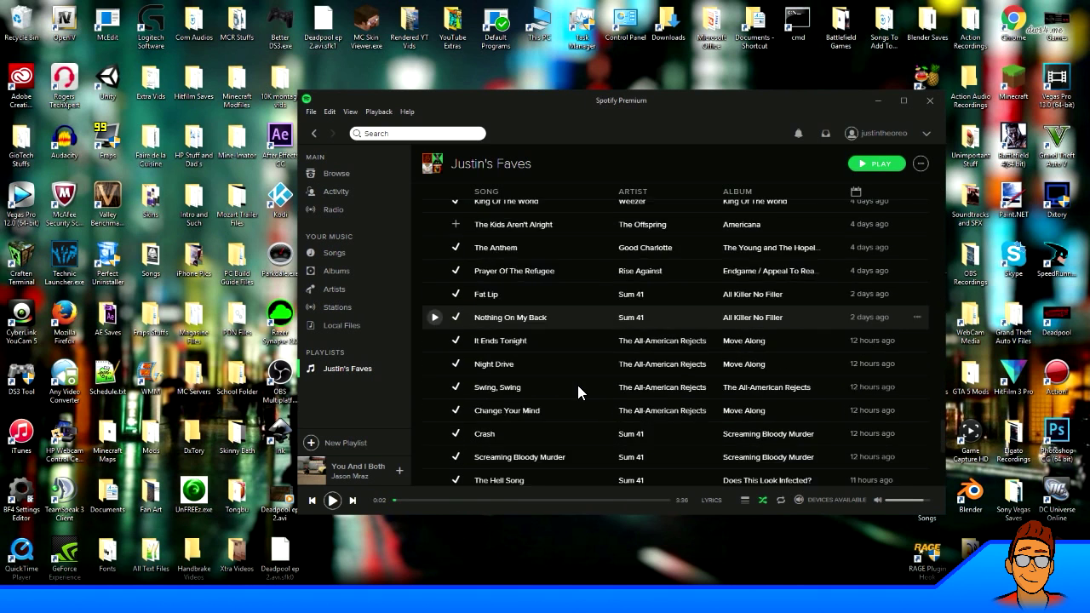
scroll(577, 392, down, 5)
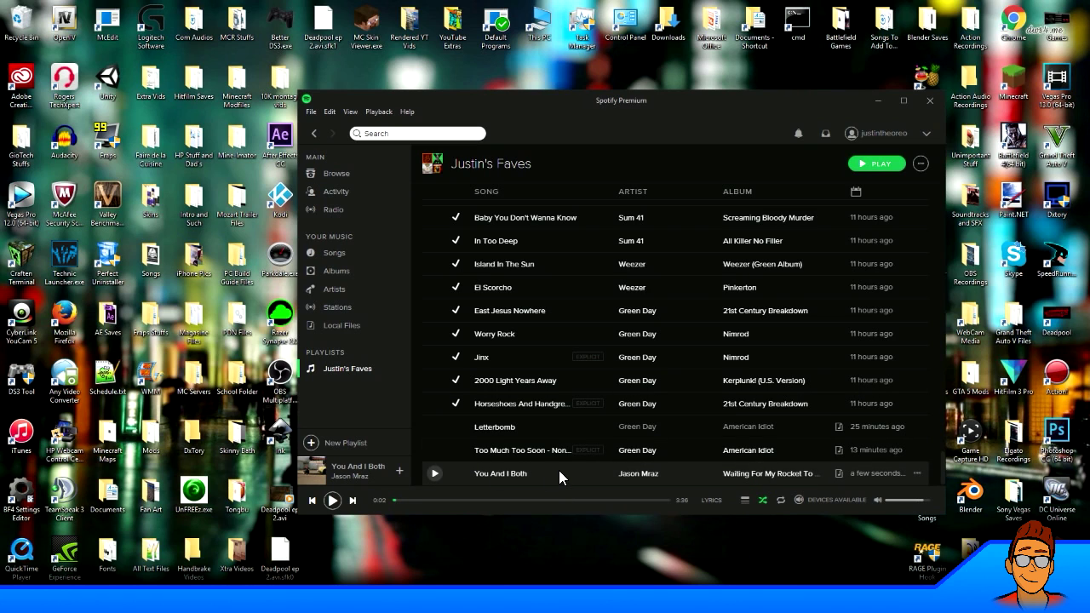